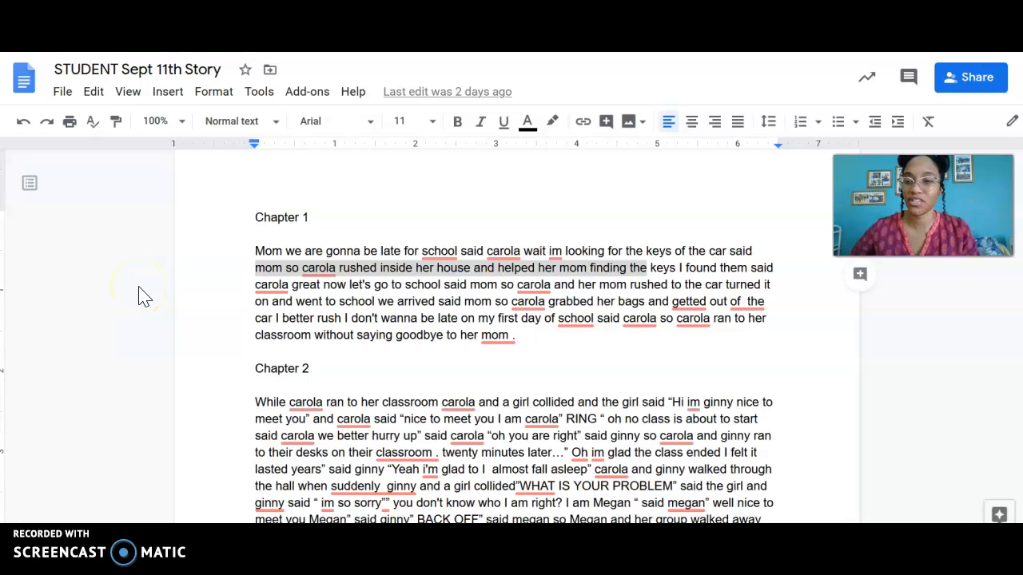
- Set the document language to Español (Latinoamérica)
left_click(61, 93)
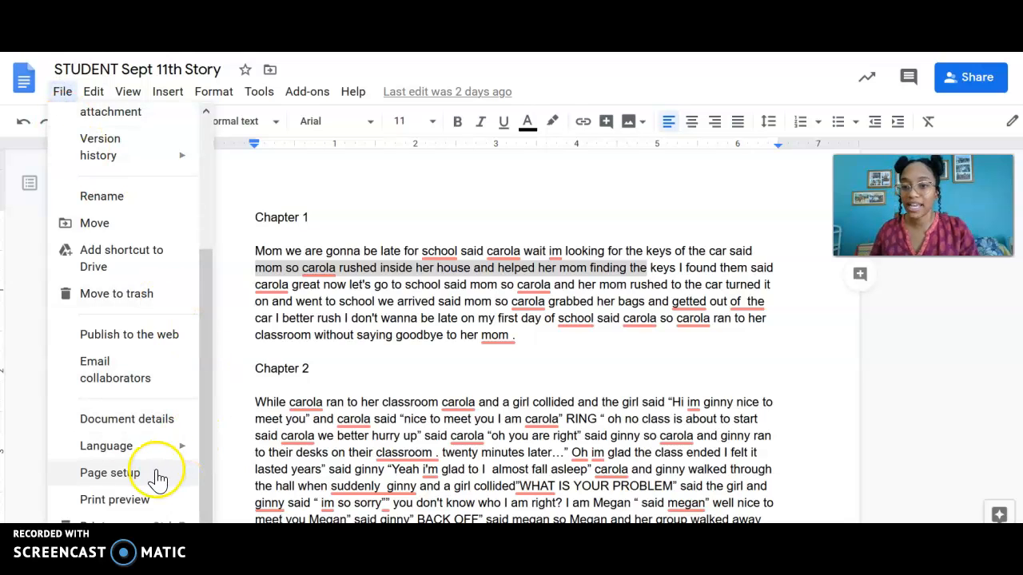
mouse_move(130, 460)
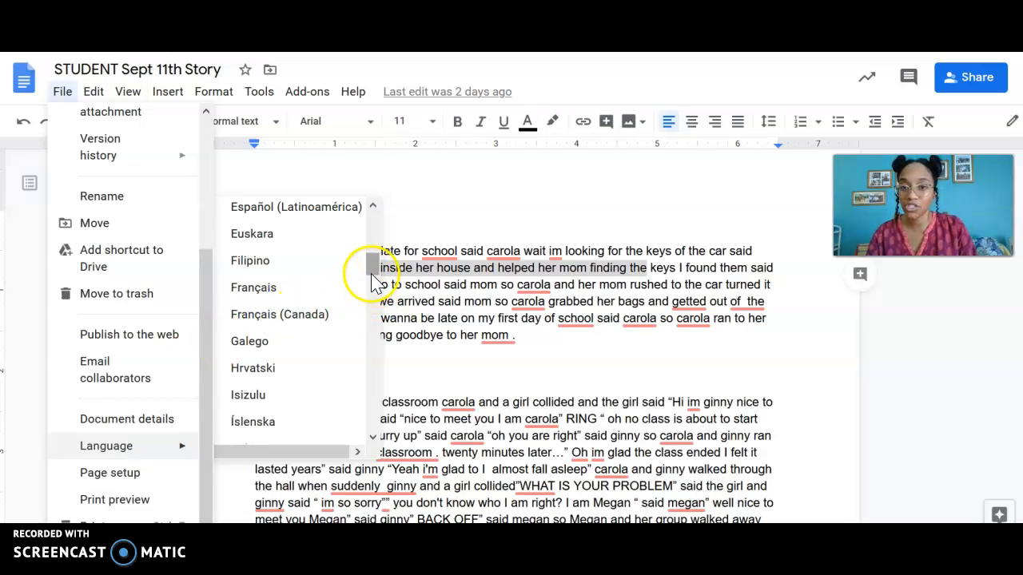
left_click(312, 206)
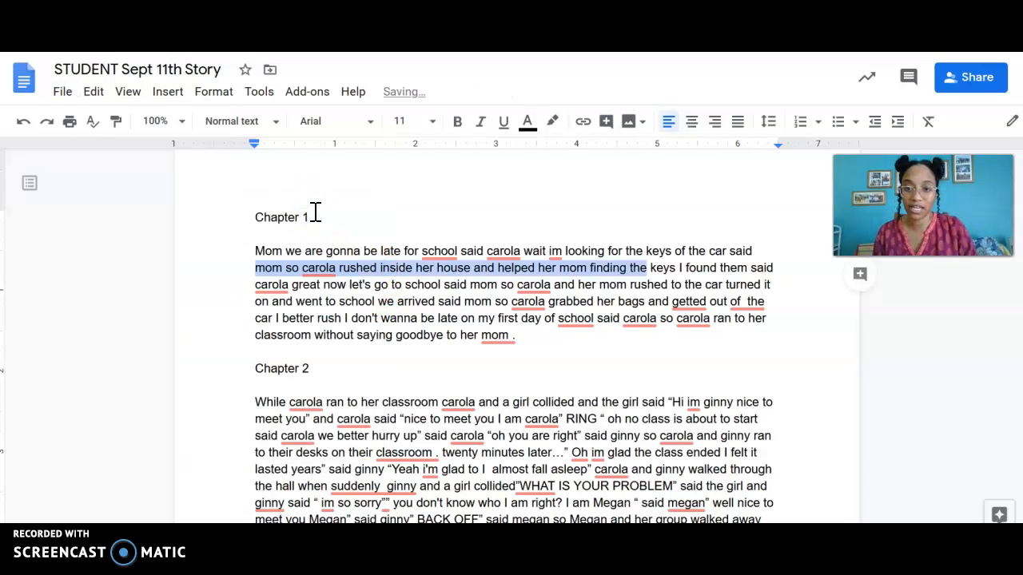
- Set the document language to English (United States)
left_click(62, 92)
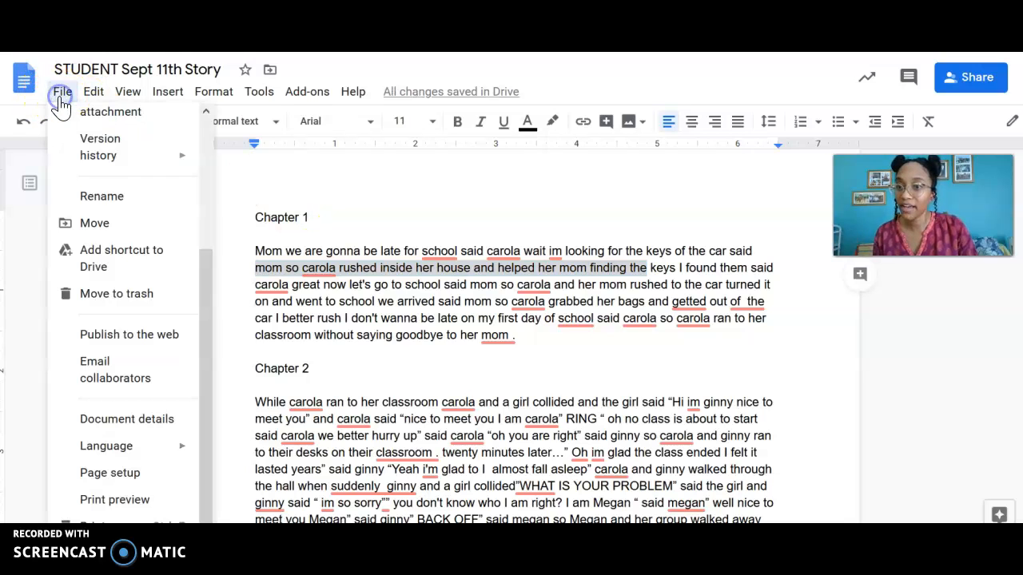
mouse_move(149, 445)
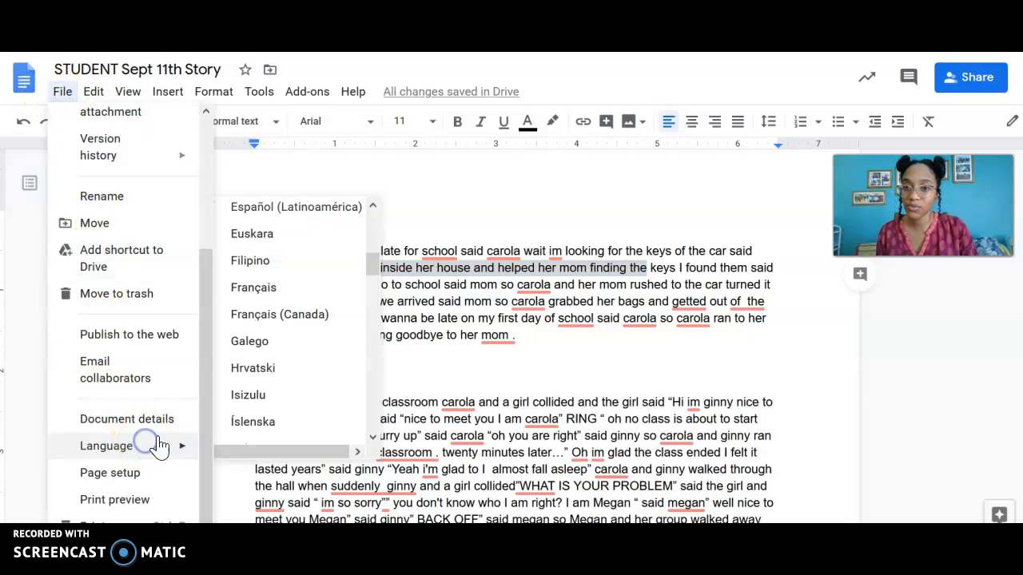
scroll(372, 255, "up", 3)
left_click(371, 247)
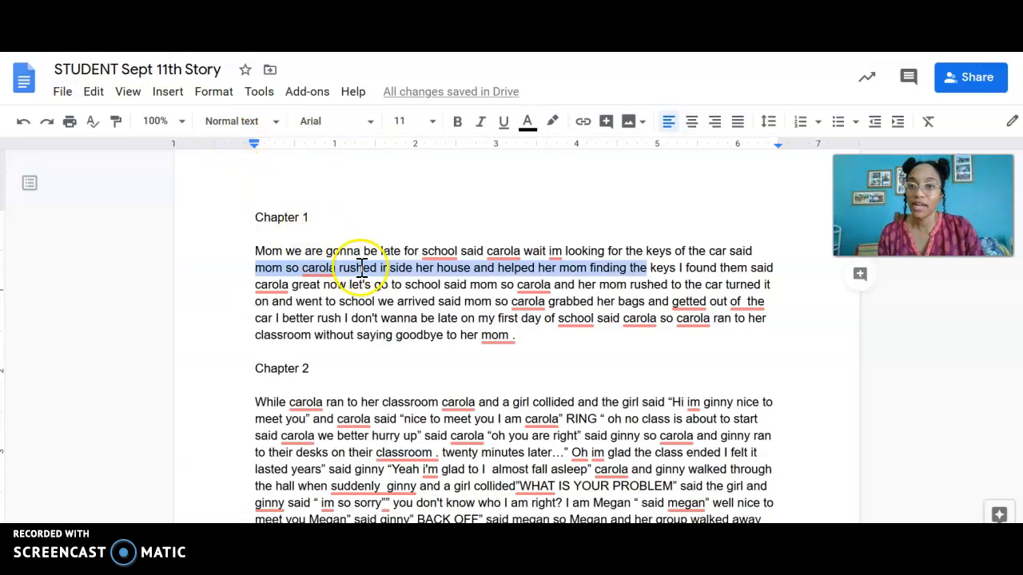
left_click(260, 97)
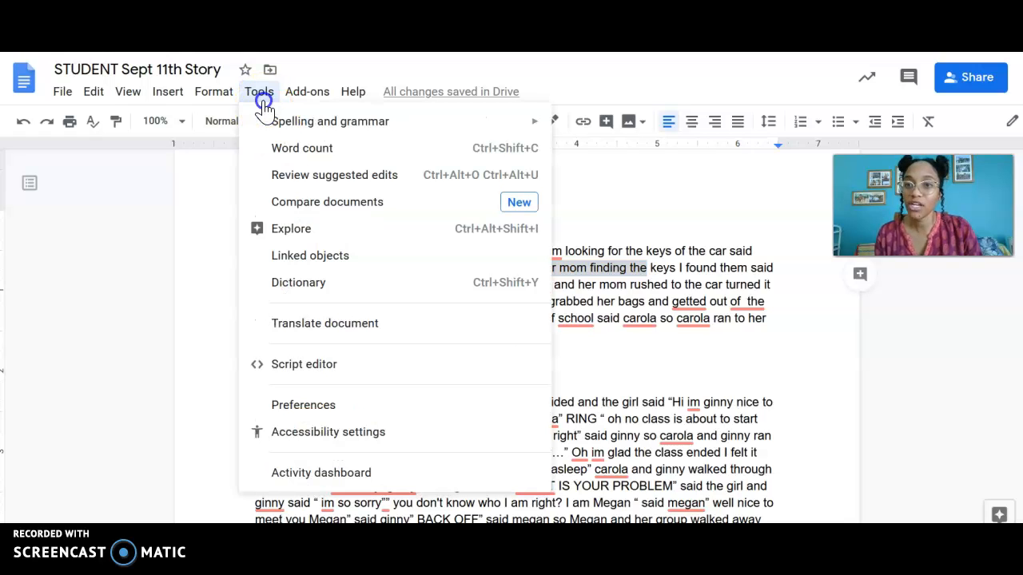
left_click(306, 133)
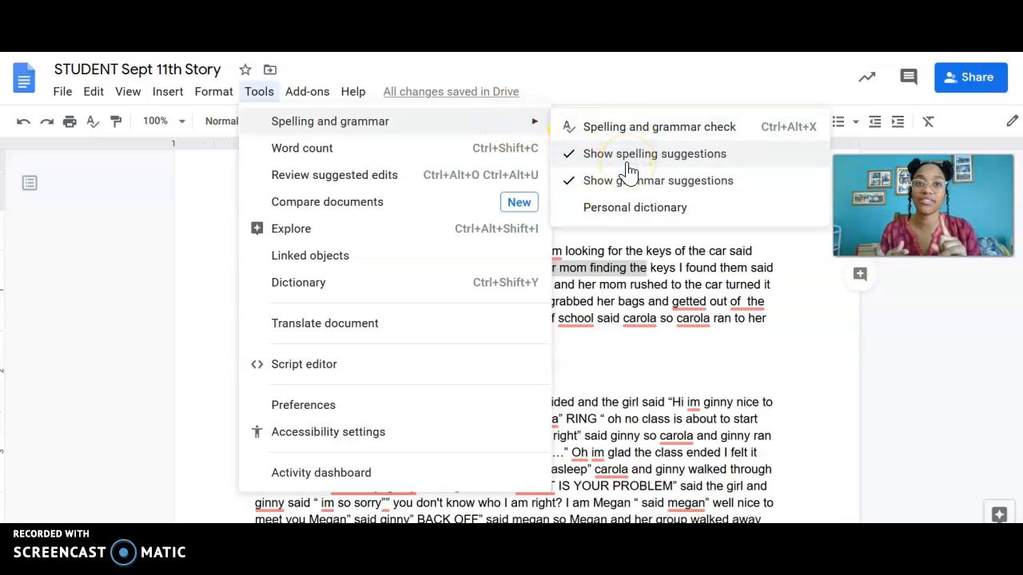
right_click(679, 370)
left_click(589, 352)
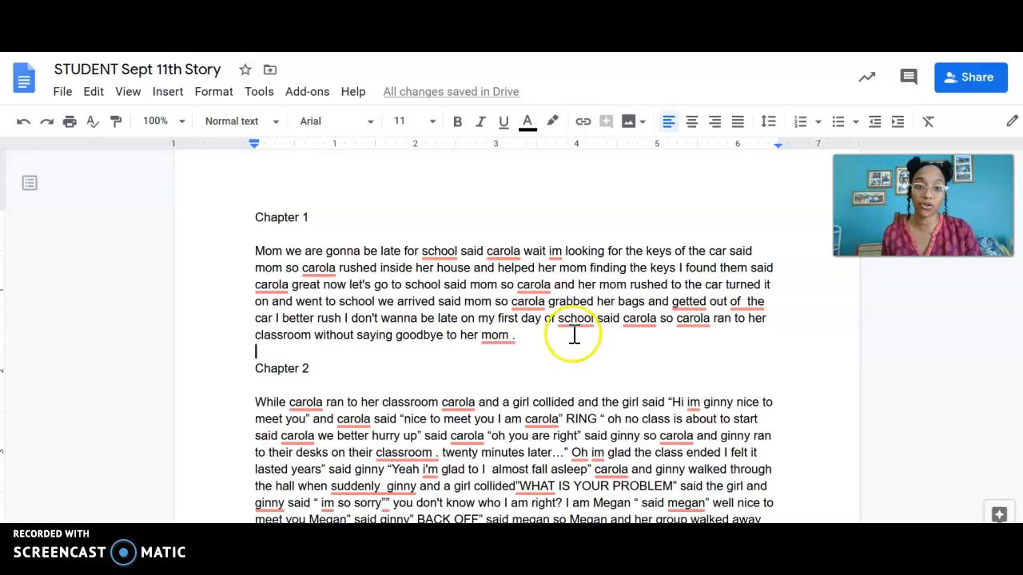
left_click(571, 320)
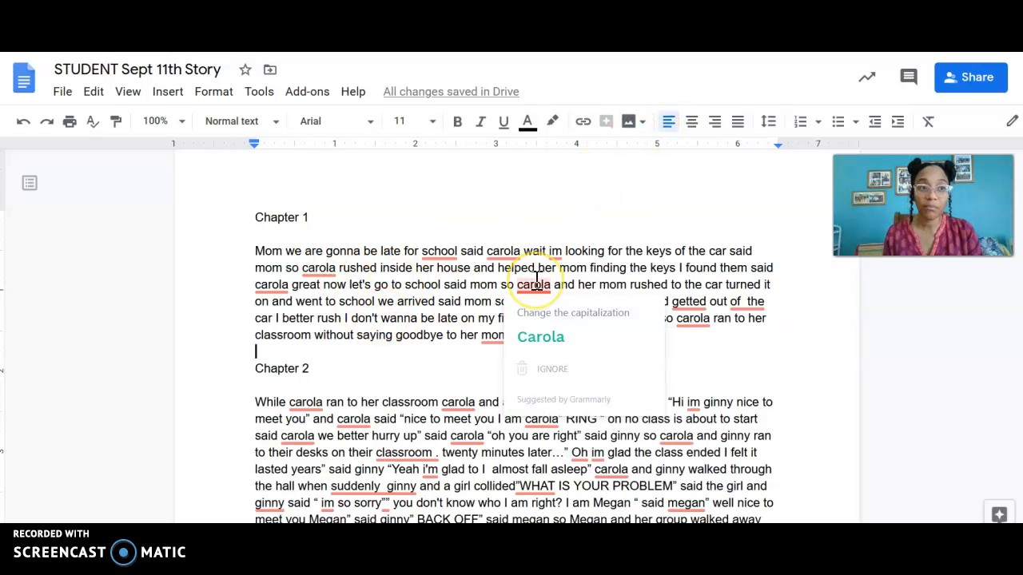
- Run the spelling and grammar check and change "dinning" to "dining" at the end of Chapter 2
left_click(257, 93)
mouse_move(354, 126)
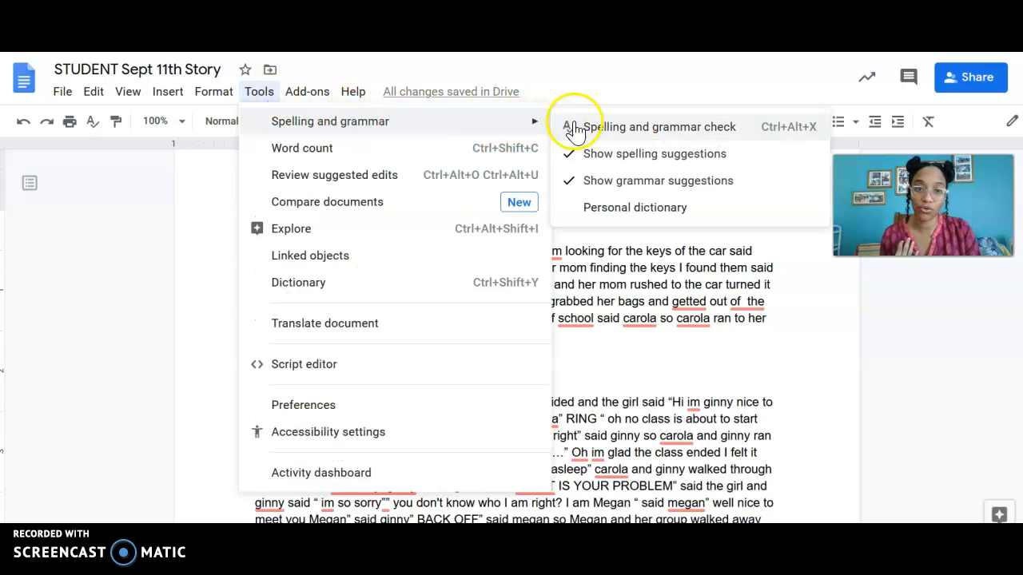
left_click(604, 128)
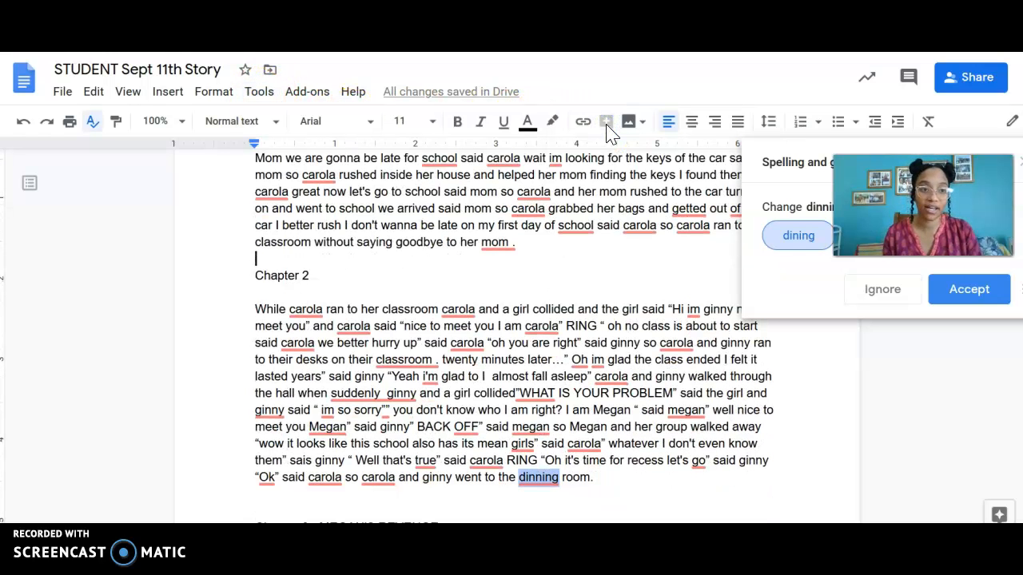
left_click(777, 177)
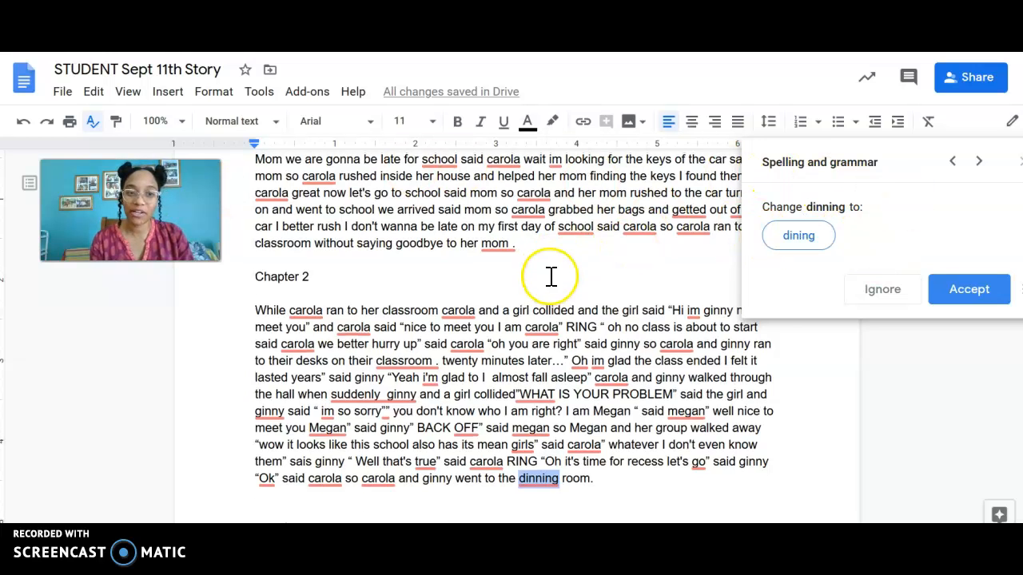
scroll(551, 277, "up", 3)
scroll(550, 277, "down", 1)
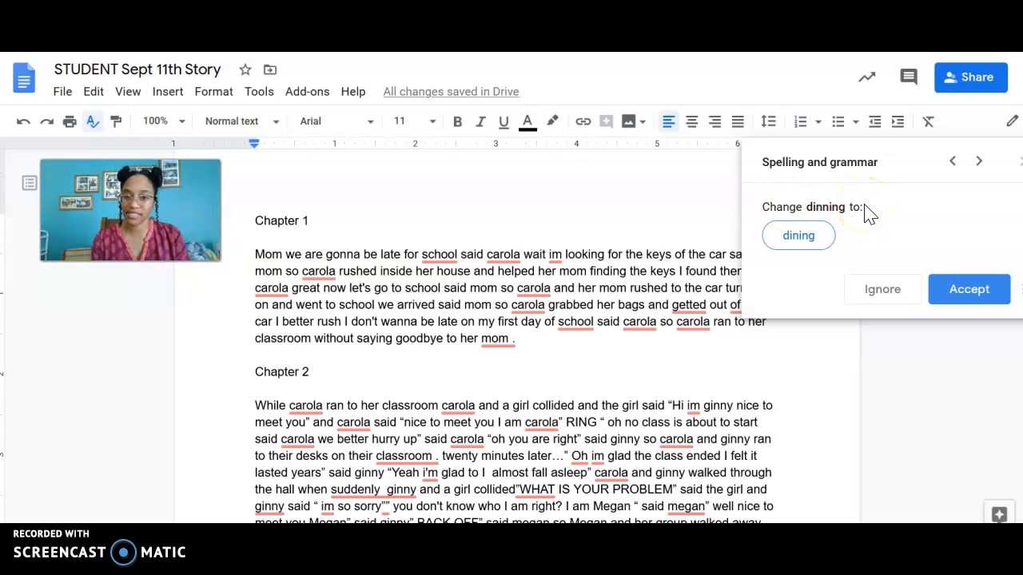
left_click(801, 237)
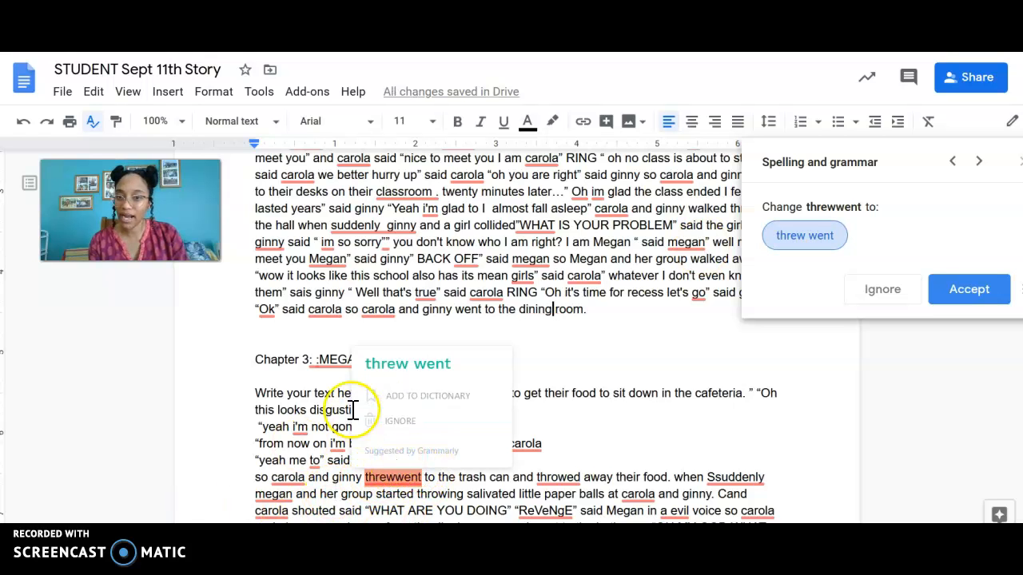
- Accept the spelling corrections "threw went" for "threwwent" and "Suddenly" for "Ssuddenly" in Chapter 3
scroll(308, 457, "down", 1)
left_click(793, 240)
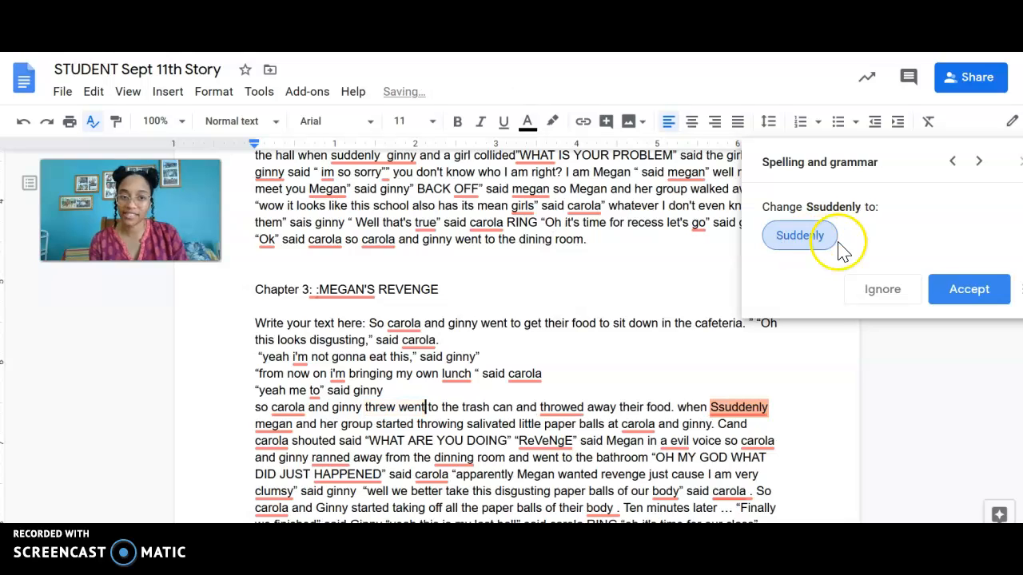
left_click(800, 235)
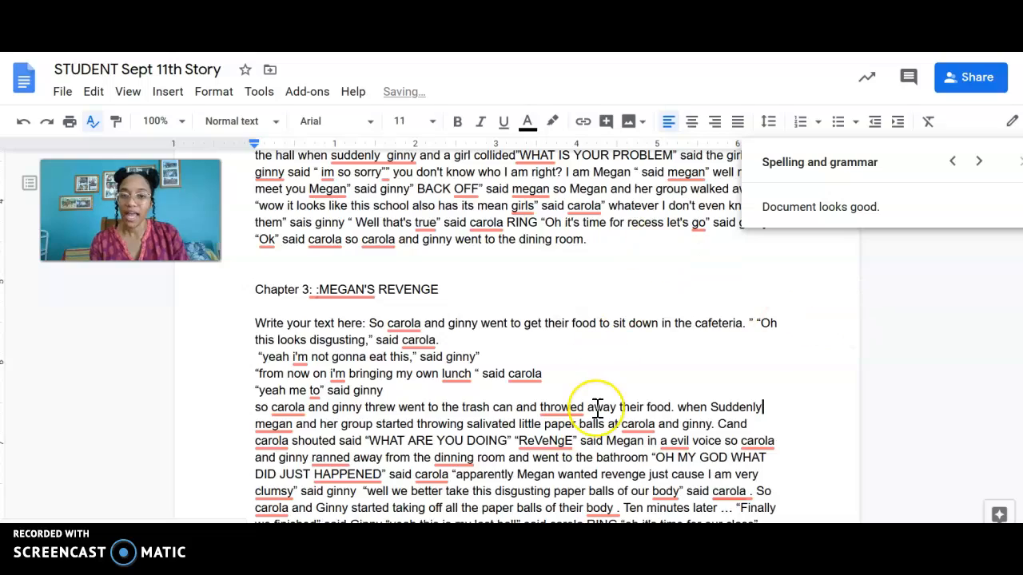
- Apply Grammarly's capitalization "Carola" to the name in lines one and two, mid-line three, and line four of the Chapter 1 paragraph
scroll(598, 409, "down", 5)
scroll(598, 409, "up", 3)
scroll(598, 409, "up", 8)
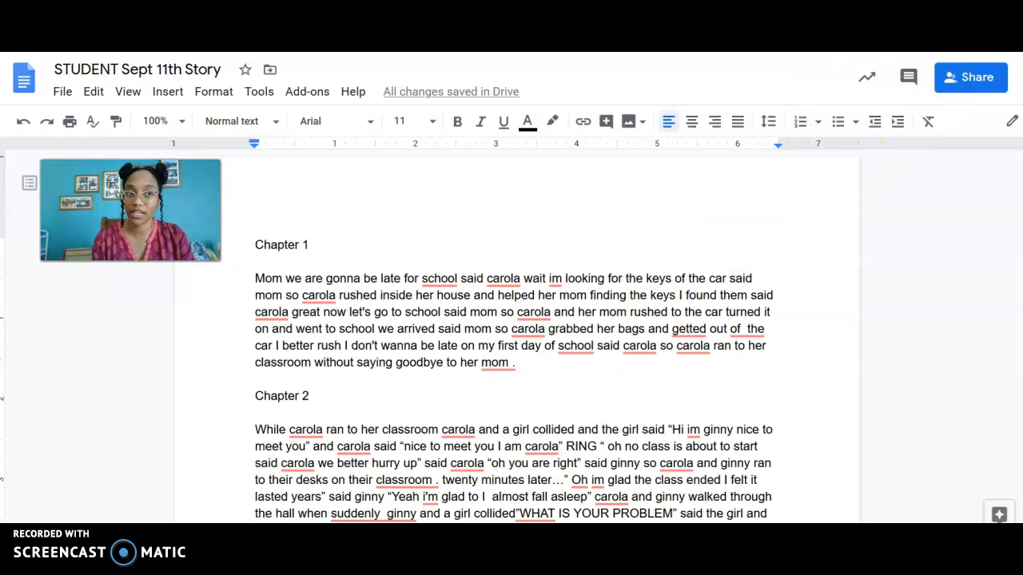
left_click(593, 255)
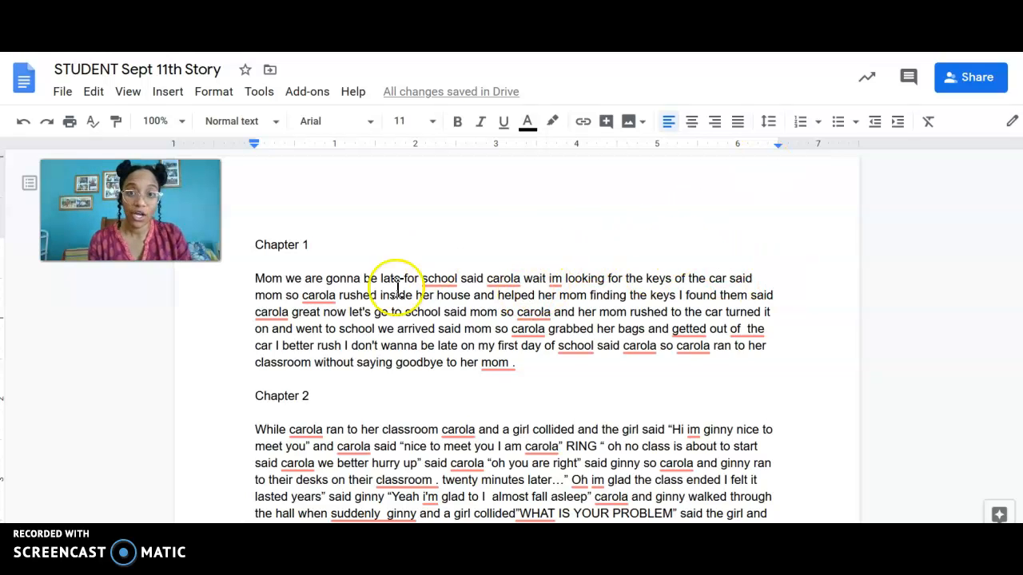
left_click(497, 278)
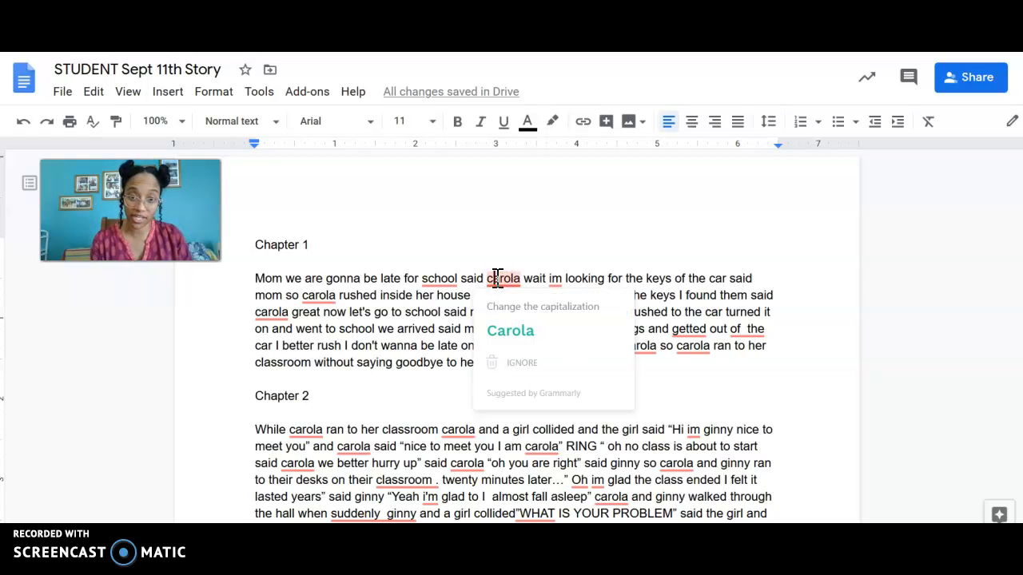
left_click(511, 328)
left_click(319, 295)
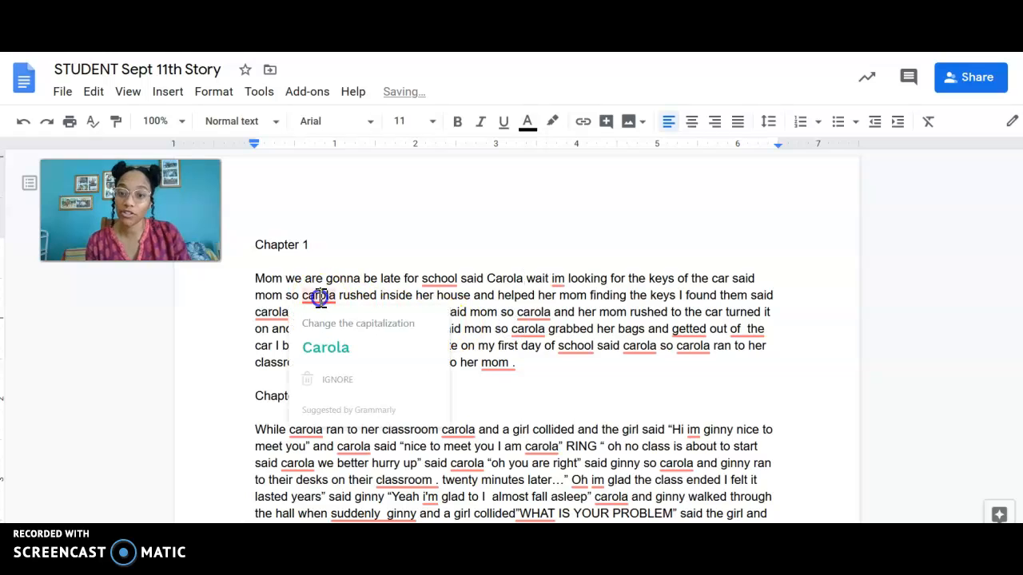
left_click(355, 359)
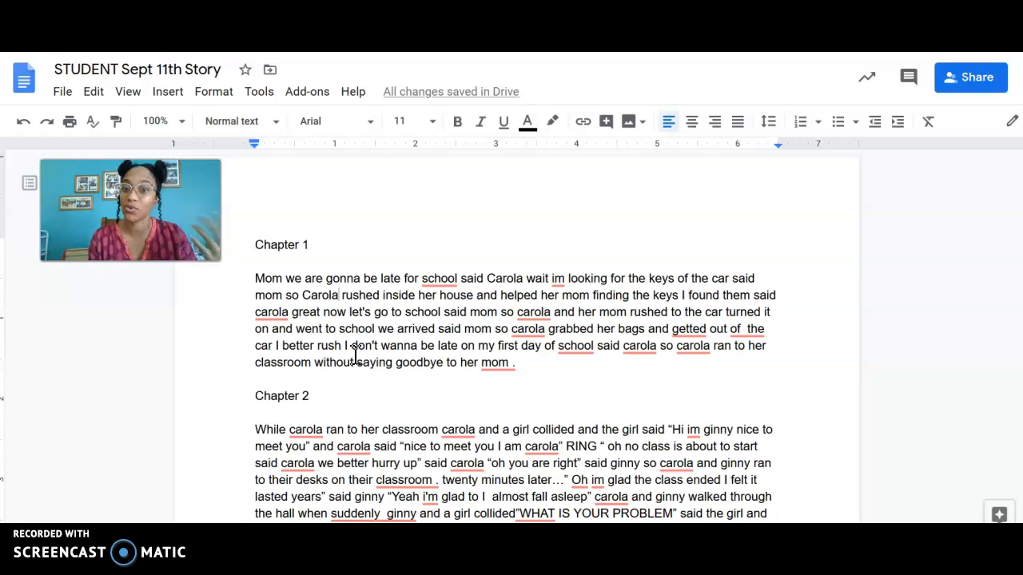
left_click(531, 313)
left_click(544, 362)
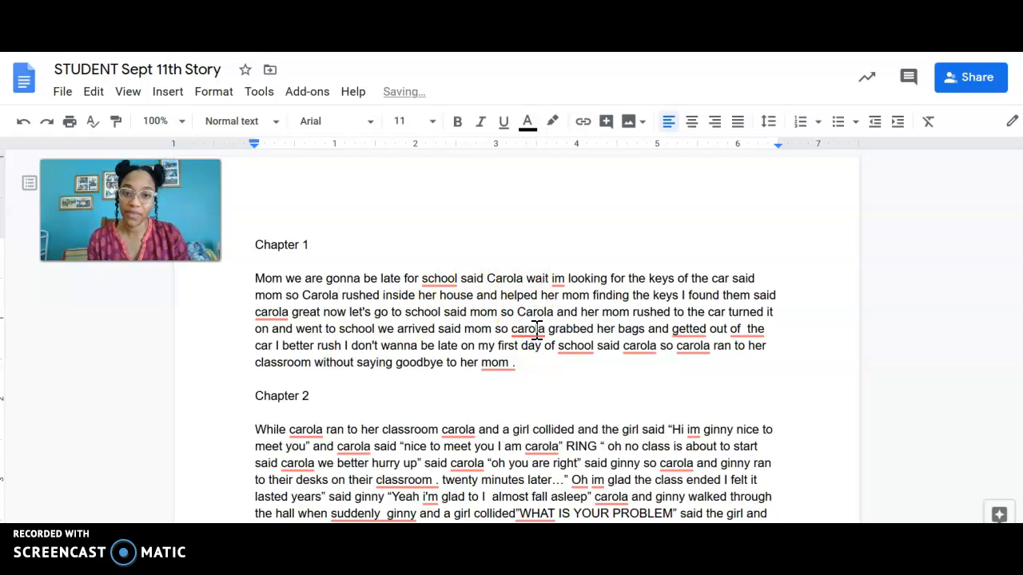
left_click(532, 328)
left_click(547, 382)
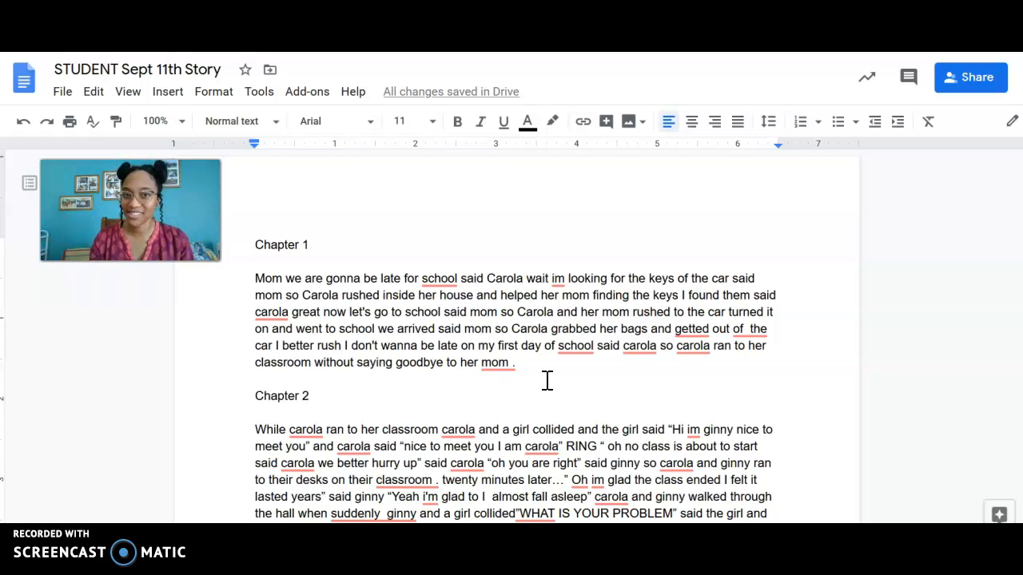
left_click(60, 94)
mouse_move(162, 452)
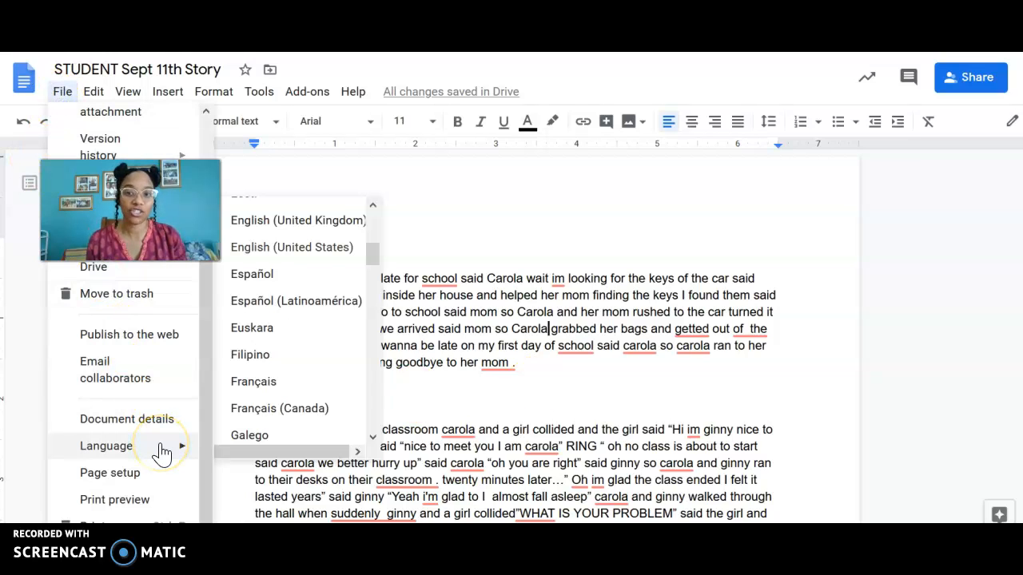
- Look up "purse" in the built-in dictionary and examine its definitions and synonyms
left_click(259, 92)
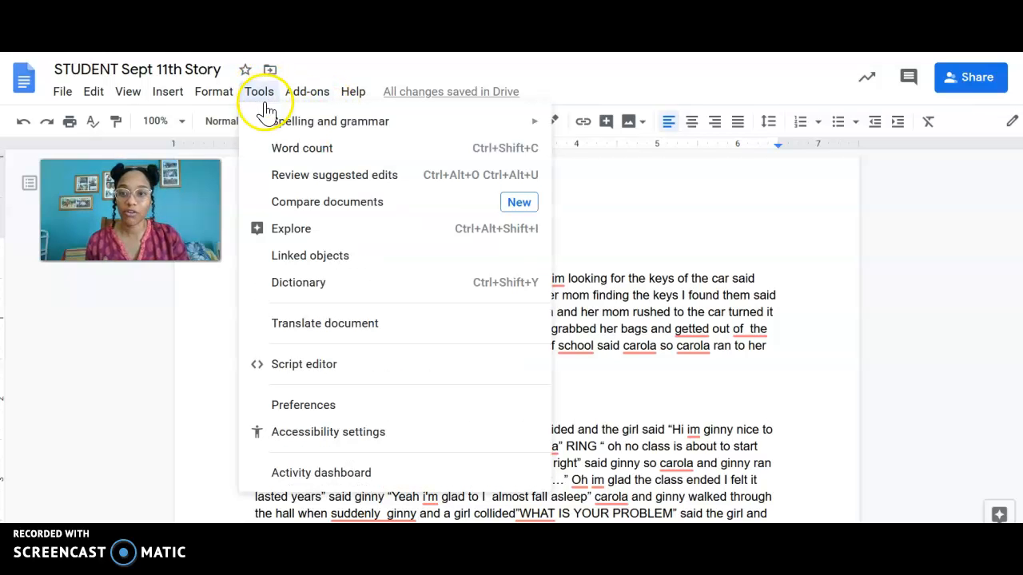
mouse_move(274, 124)
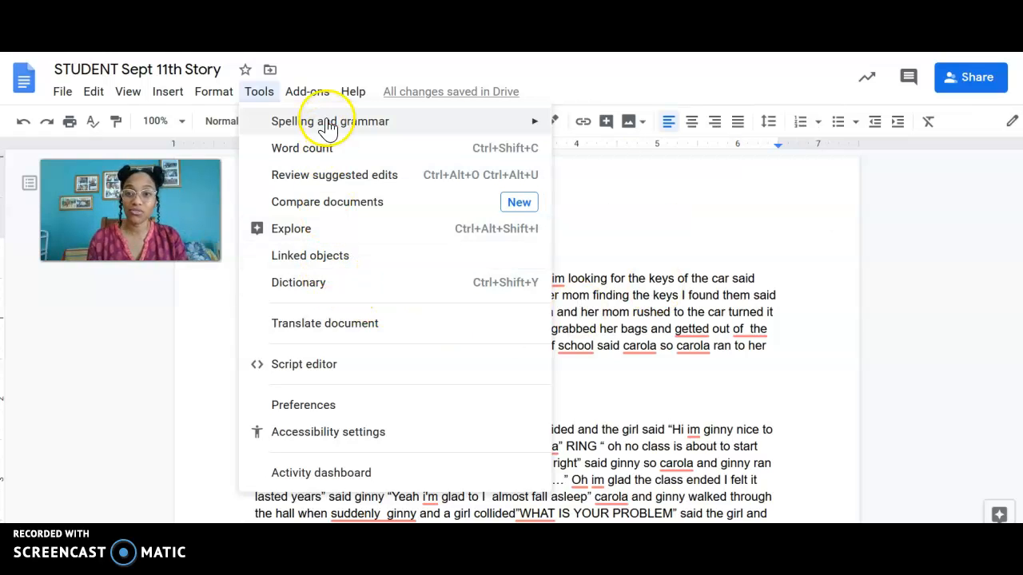
left_click(334, 287)
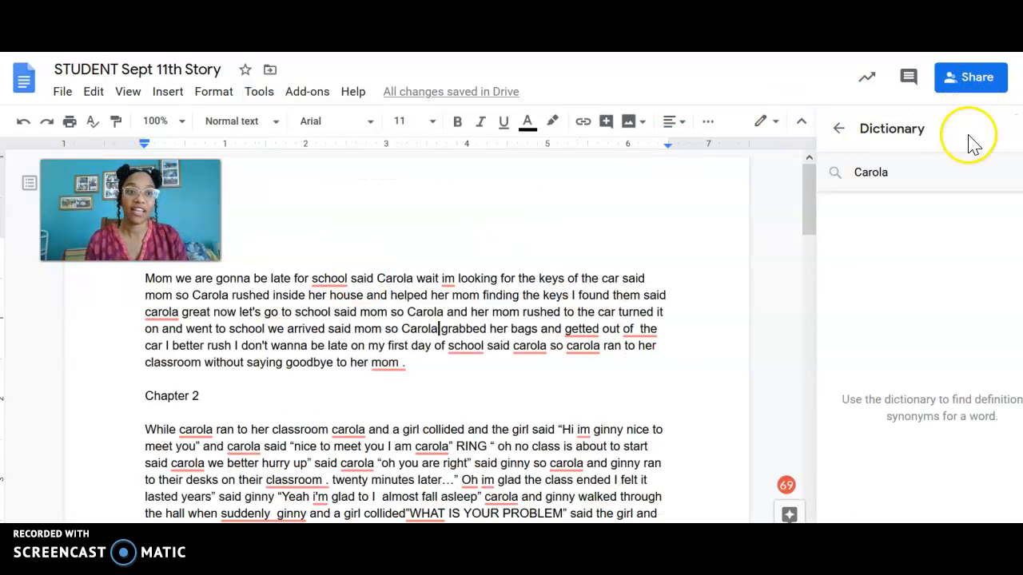
left_click_drag(909, 172, 833, 164)
key("BackSpace")
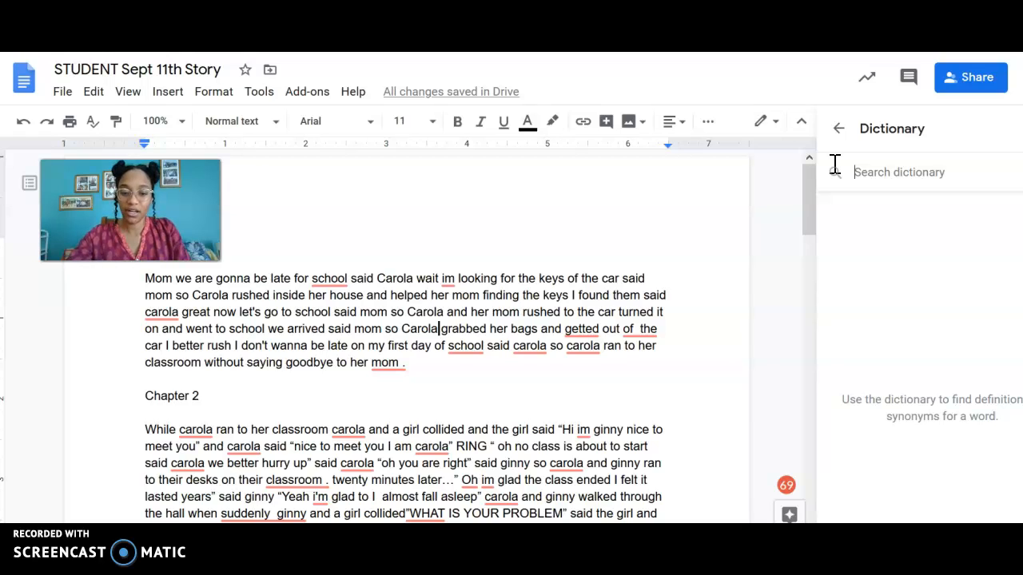
type("purse")
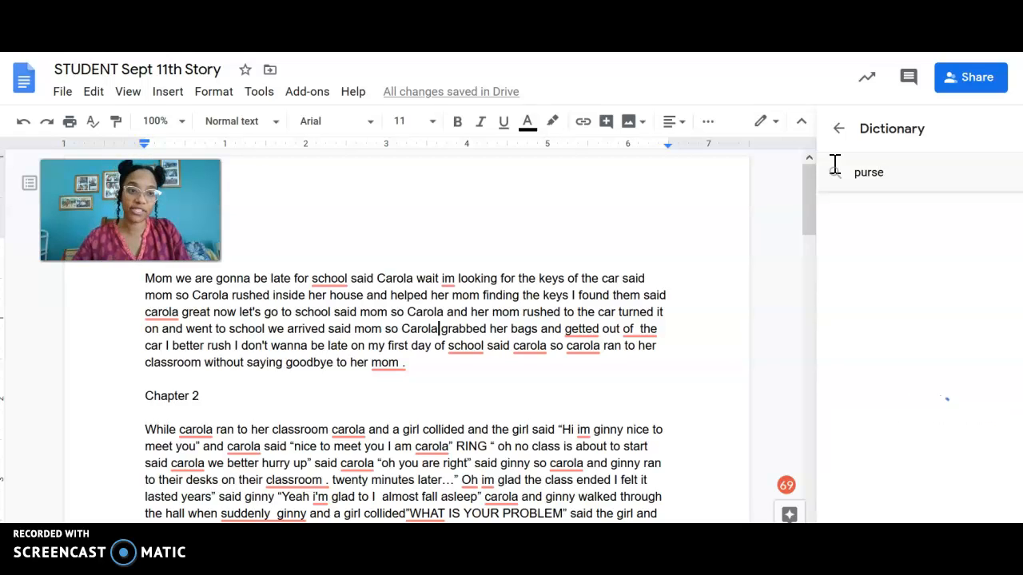
key("Return")
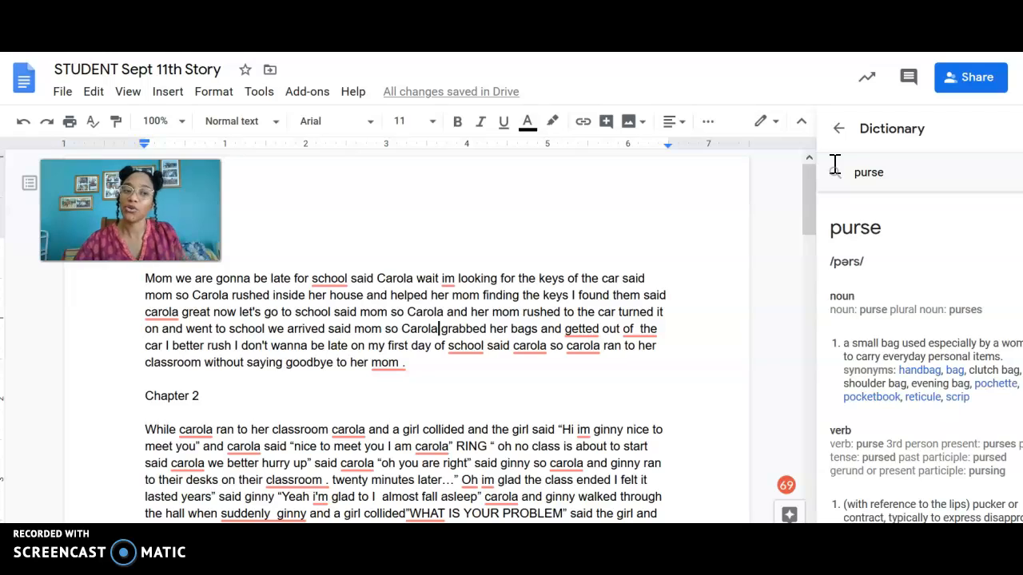
scroll(915, 470, "down", 2)
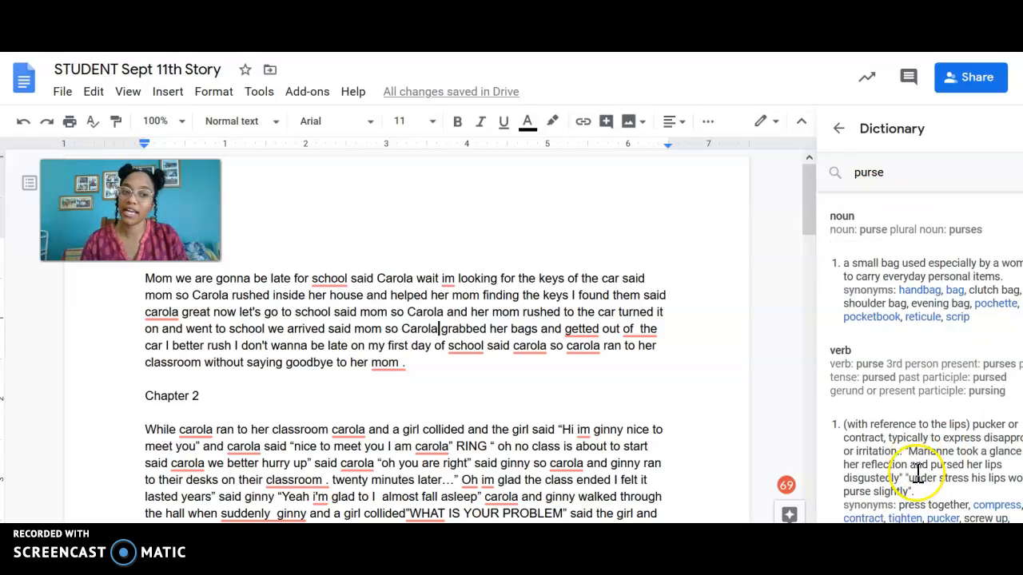
scroll(918, 474, "up", 2)
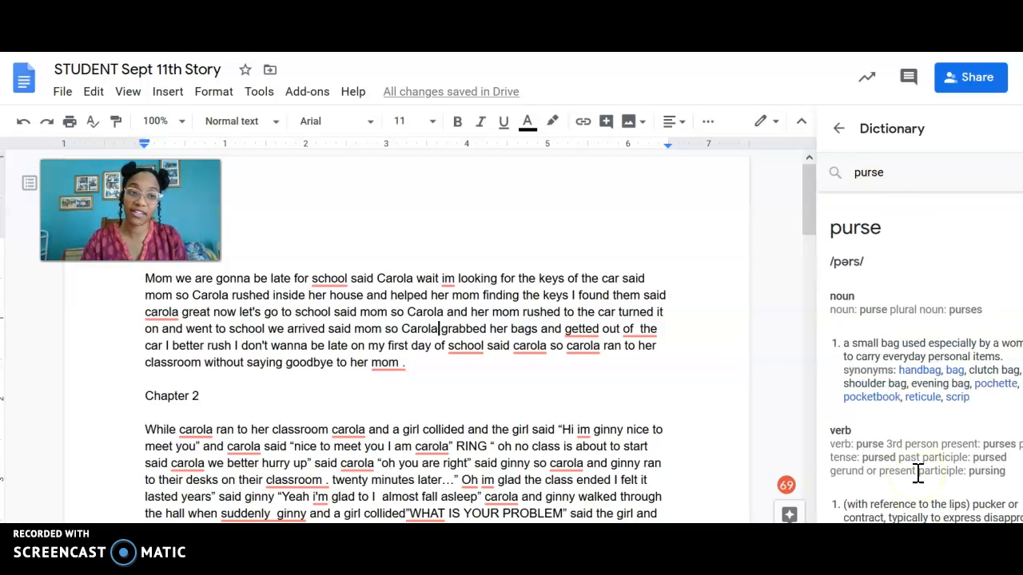